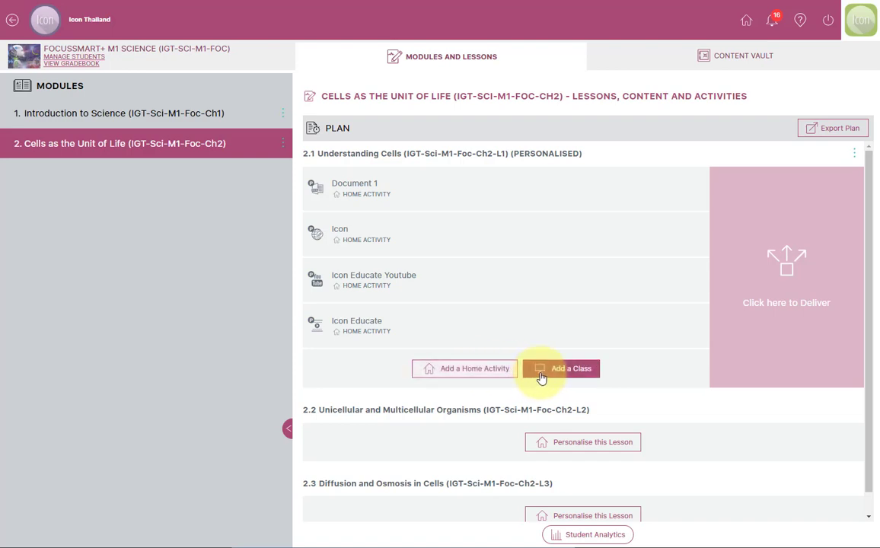
Step: Add an objective-type quiz named "quiz" as a home activity in lesson 2.1 Understanding Cells
{"action": "left_click", "coordinate": [488, 373]}
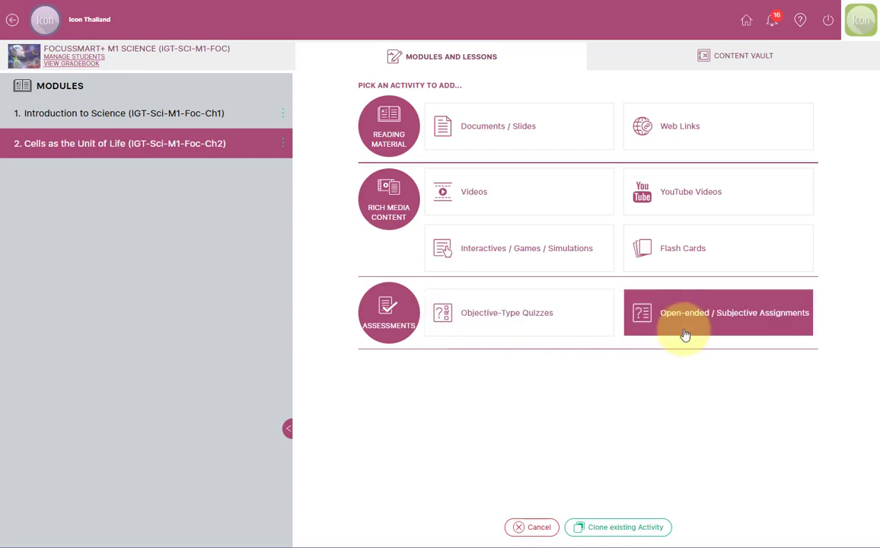
{"action": "left_click", "coordinate": [499, 322]}
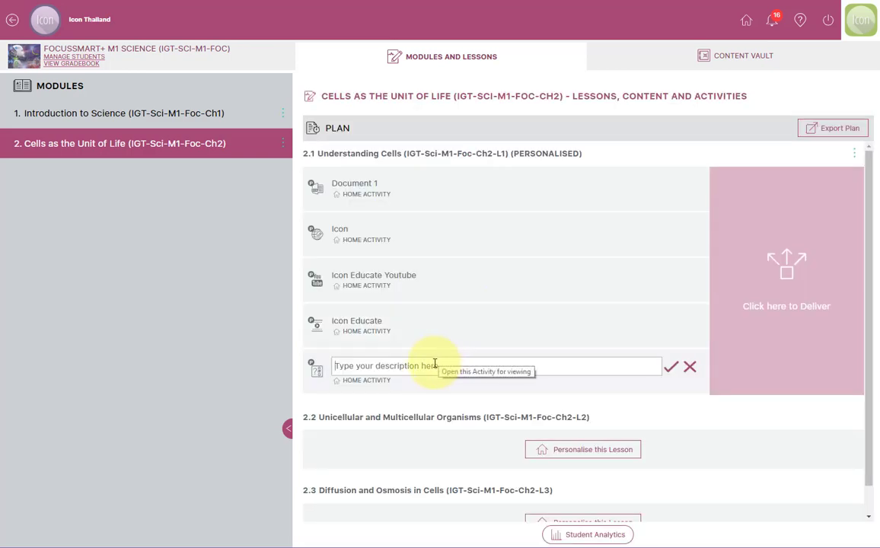
{"action": "type", "text": "q"}
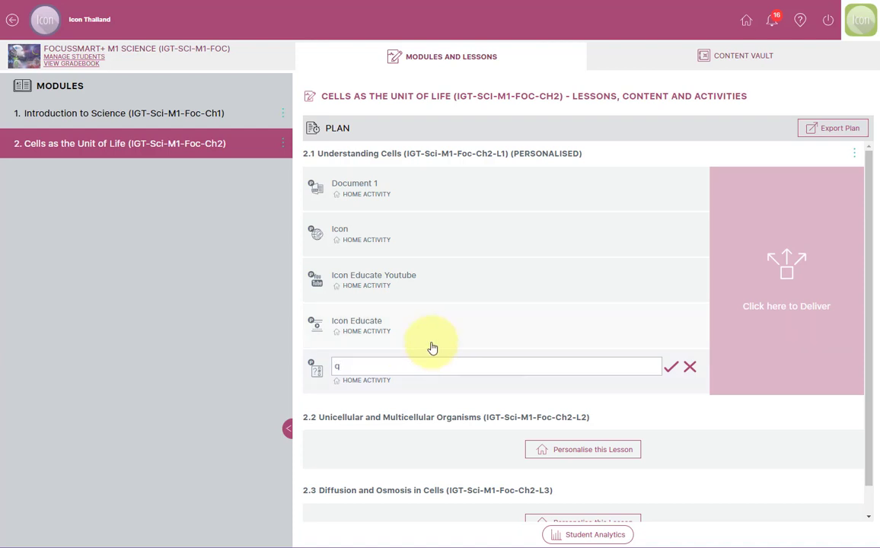
{"action": "type", "text": "uiz"}
{"action": "left_click", "coordinate": [672, 369]}
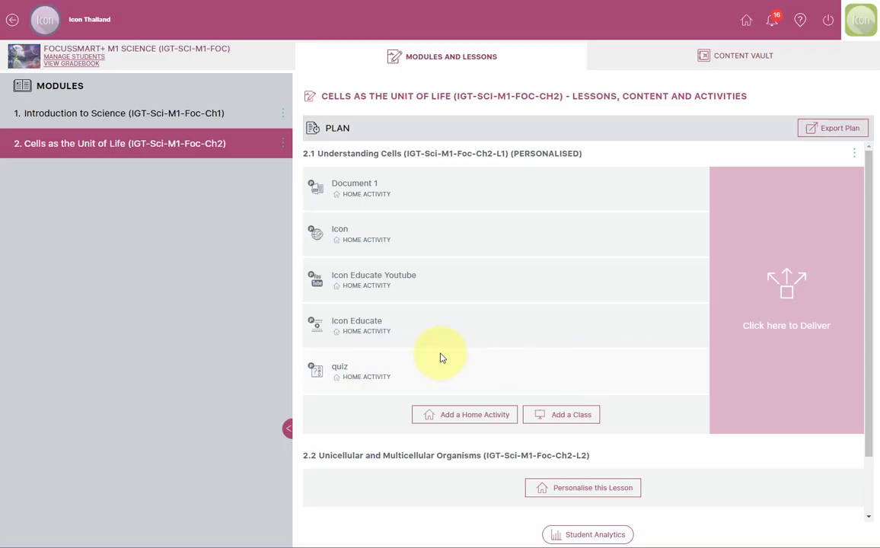
Step: Open the quiz activity, download the sample Excel question template and show the file in its folder
{"action": "left_click", "coordinate": [419, 371]}
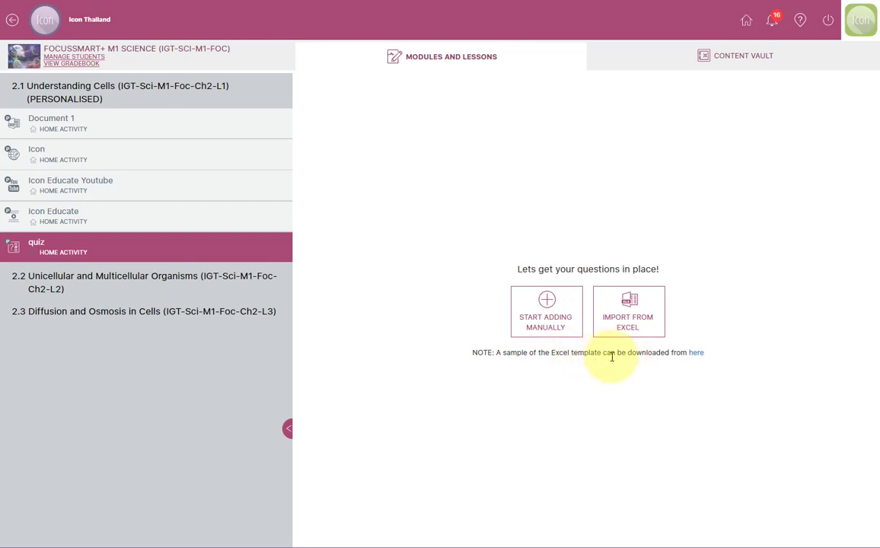
{"action": "left_click", "coordinate": [695, 353]}
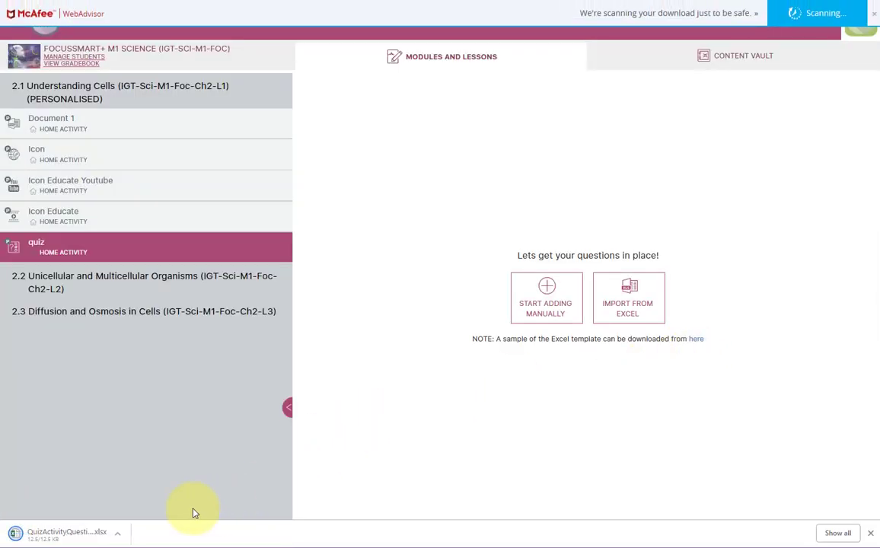
{"action": "left_click", "coordinate": [118, 536]}
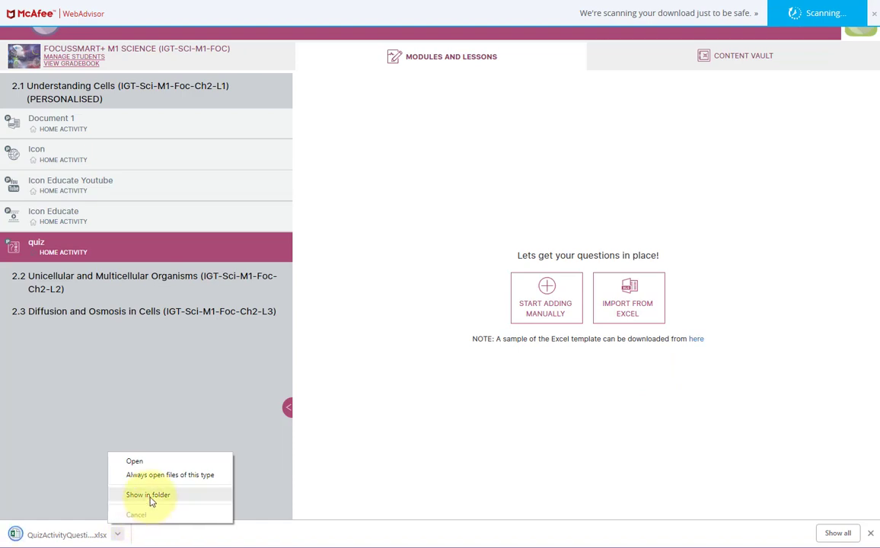
{"action": "left_click", "coordinate": [151, 500]}
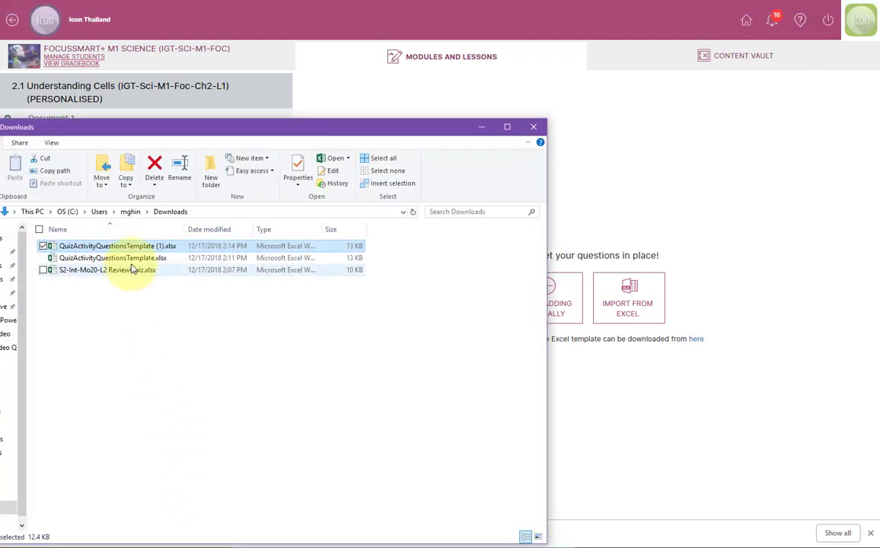
Step: Examine the columns of QuizActivityQuestionsTemplate.xlsx, including Difficulty and Answer Explanation, and close the workbook, the folder and the download bar
{"action": "double_click", "coordinate": [135, 260]}
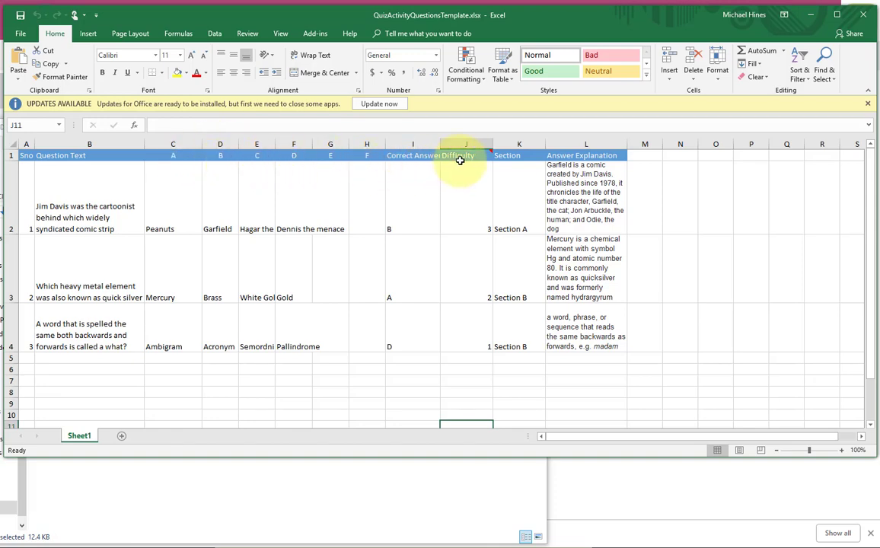
{"action": "mouse_move", "coordinate": [460, 160]}
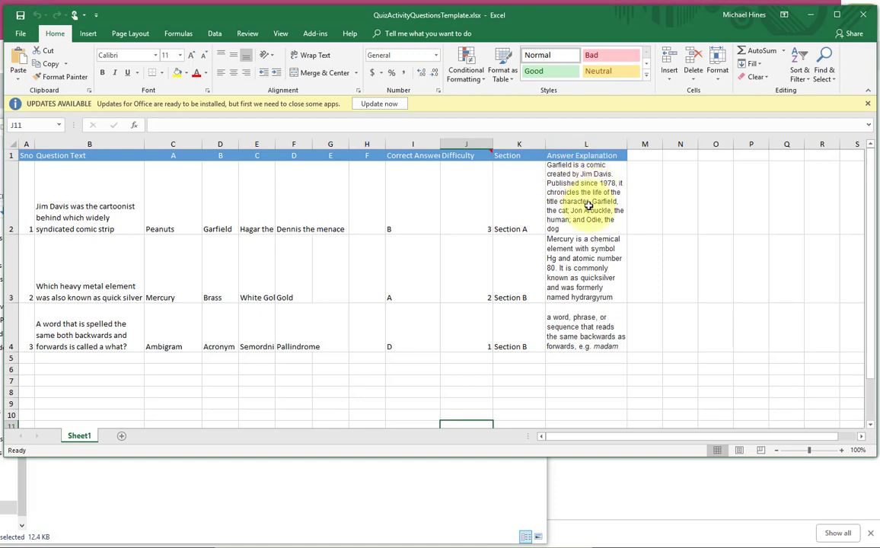
{"action": "left_click", "coordinate": [864, 17]}
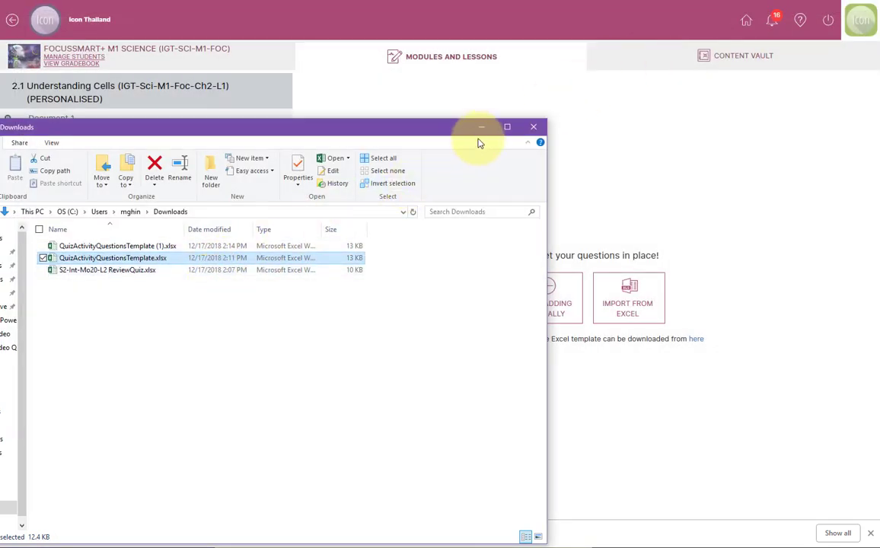
{"action": "left_click", "coordinate": [533, 131]}
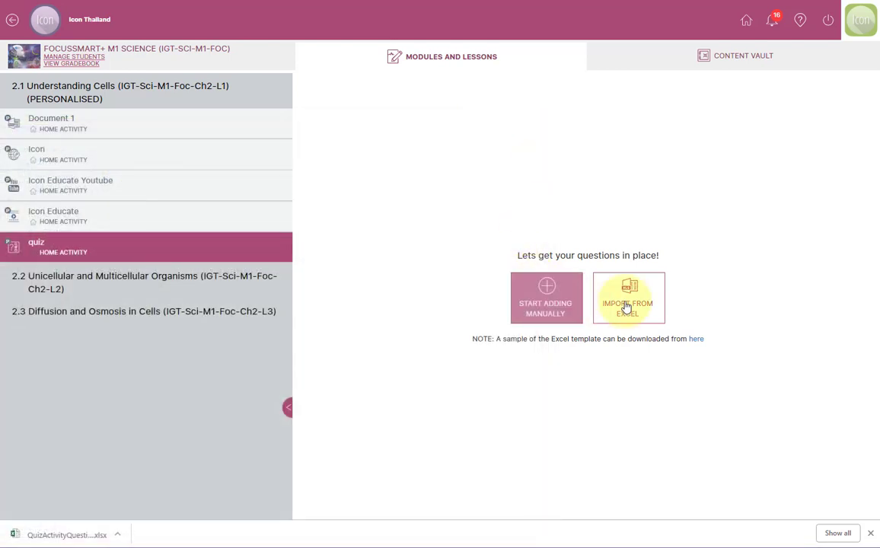
{"action": "left_click", "coordinate": [872, 534]}
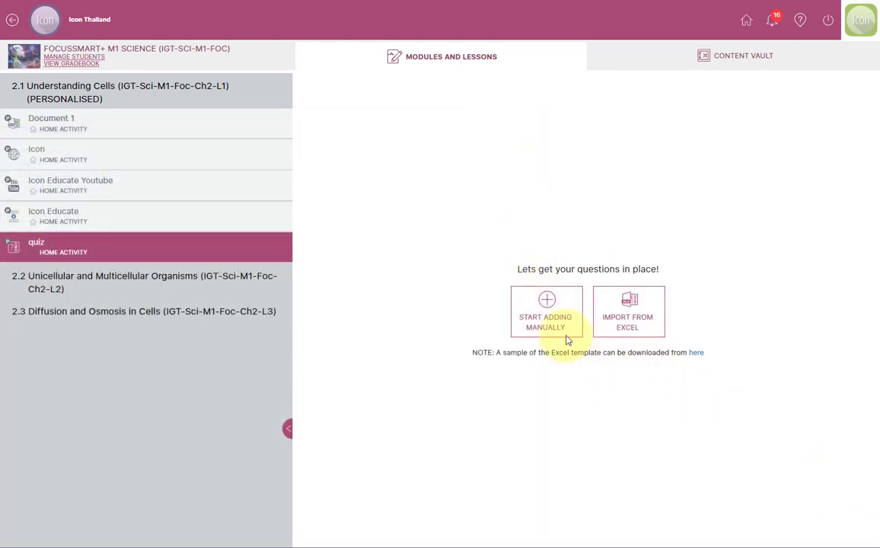
Step: Import the quiz questions from S2-Int-Mo20-L2 ReviewQuiz.xlsx in the Downloads folder, without an assets archive
{"action": "left_click", "coordinate": [628, 312]}
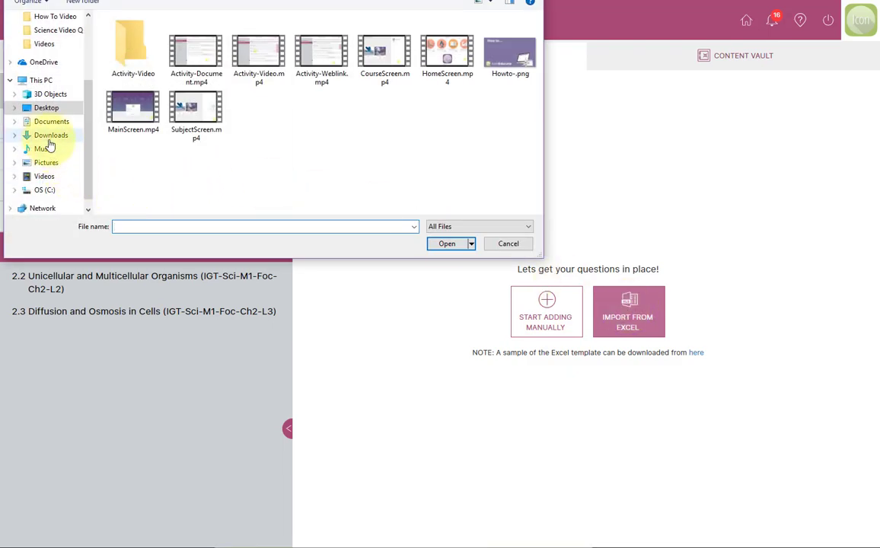
{"action": "left_click", "coordinate": [51, 136]}
{"action": "double_click", "coordinate": [163, 59]}
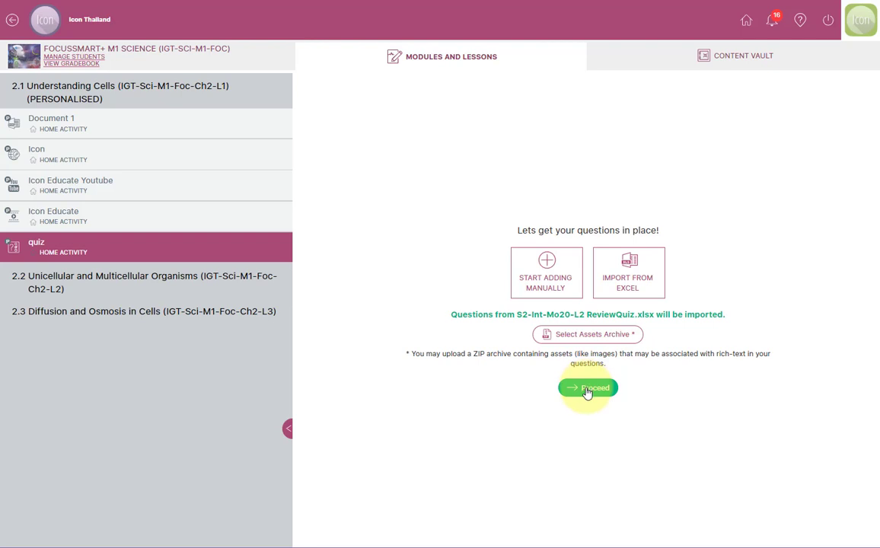
{"action": "left_click", "coordinate": [588, 388]}
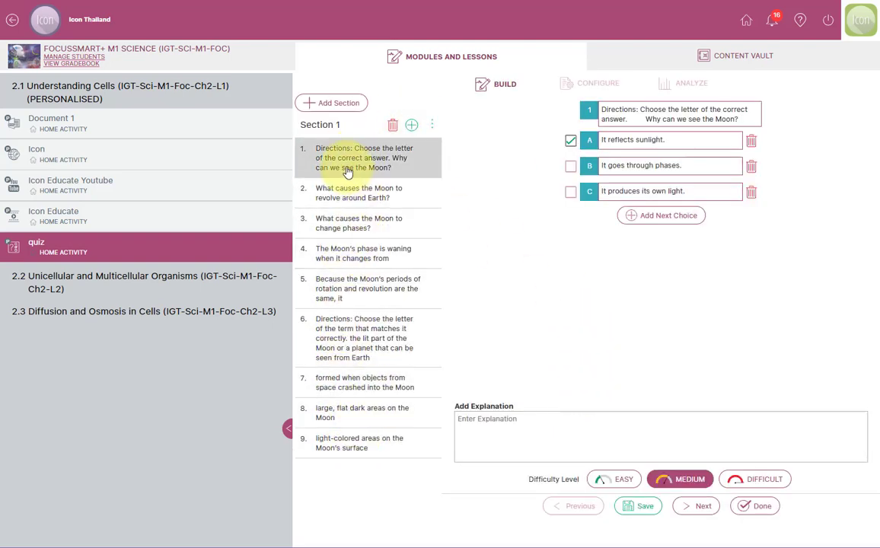
Step: Review the answer choices of imported questions 2, 3 and 4, ending on question 3
{"action": "left_click", "coordinate": [353, 195]}
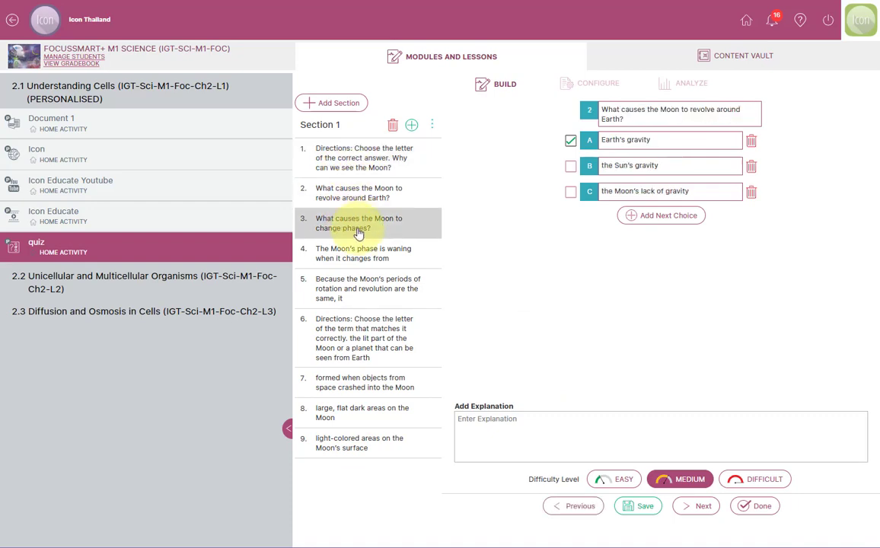
{"action": "left_click", "coordinate": [358, 232]}
{"action": "left_click", "coordinate": [361, 257]}
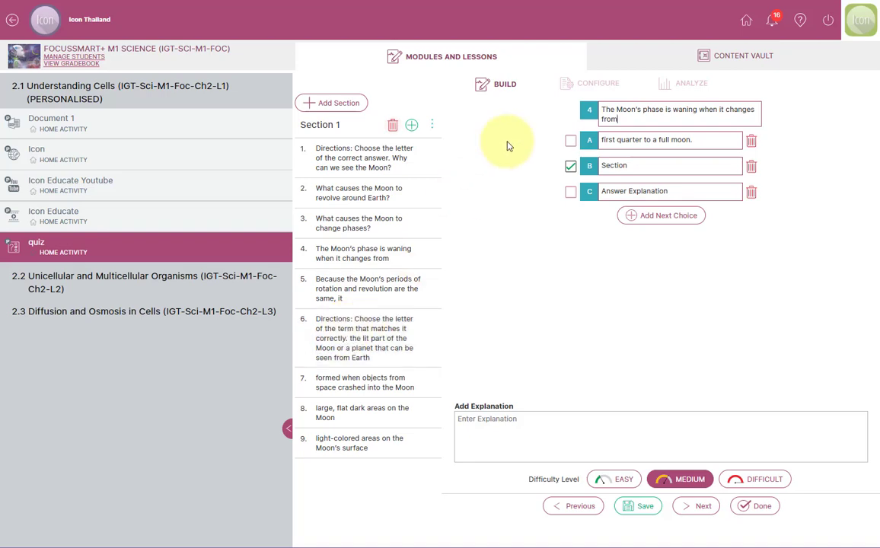
{"action": "left_click", "coordinate": [356, 223]}
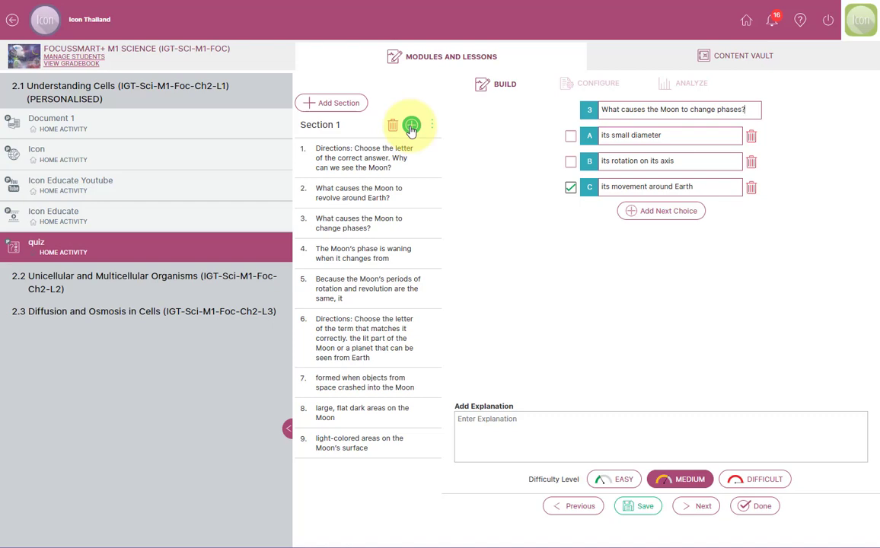
Step: Turn on reordering for Section 1, try to move question 2 and finish reordering
{"action": "left_click", "coordinate": [432, 126]}
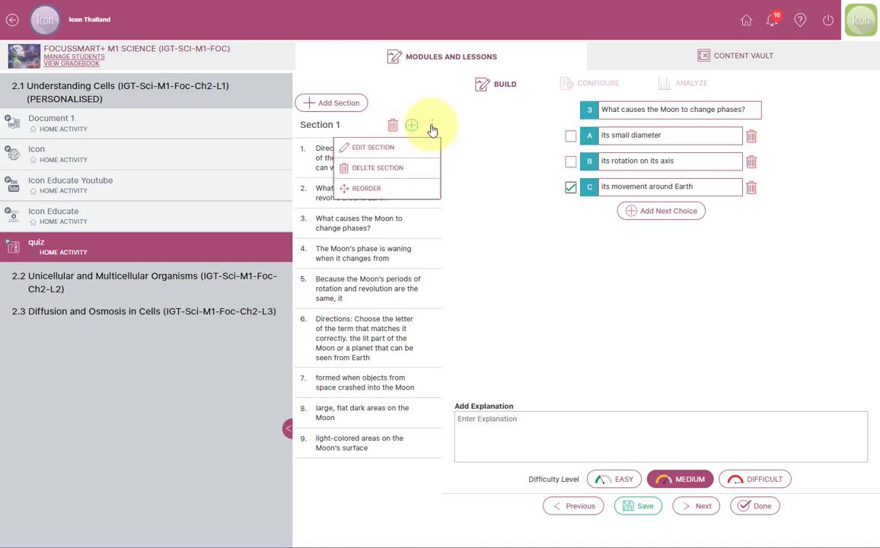
{"action": "left_click", "coordinate": [380, 193]}
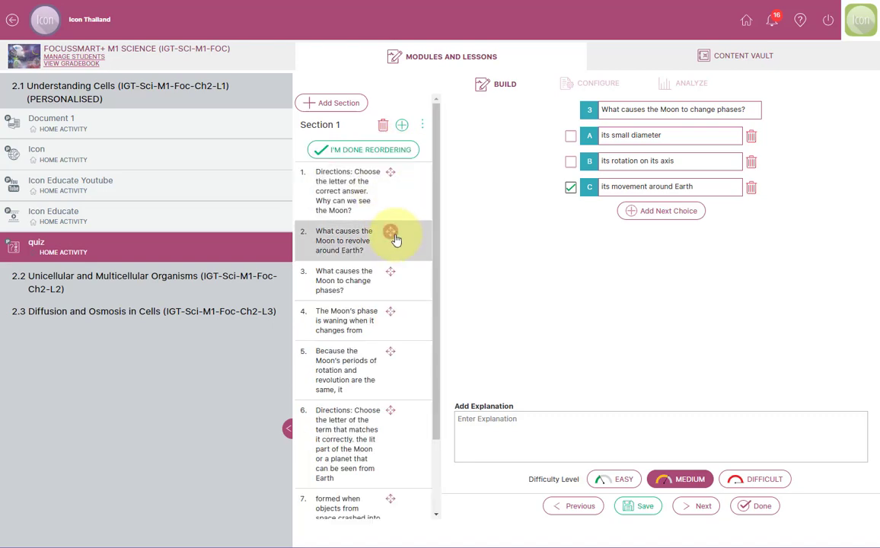
{"action": "mouse_move", "coordinate": [390, 232]}
{"action": "left_mouse_down"}
{"action": "mouse_move", "coordinate": [394, 174]}
{"action": "mouse_move", "coordinate": [393, 230]}
{"action": "mouse_move", "coordinate": [403, 233]}
{"action": "left_mouse_up"}
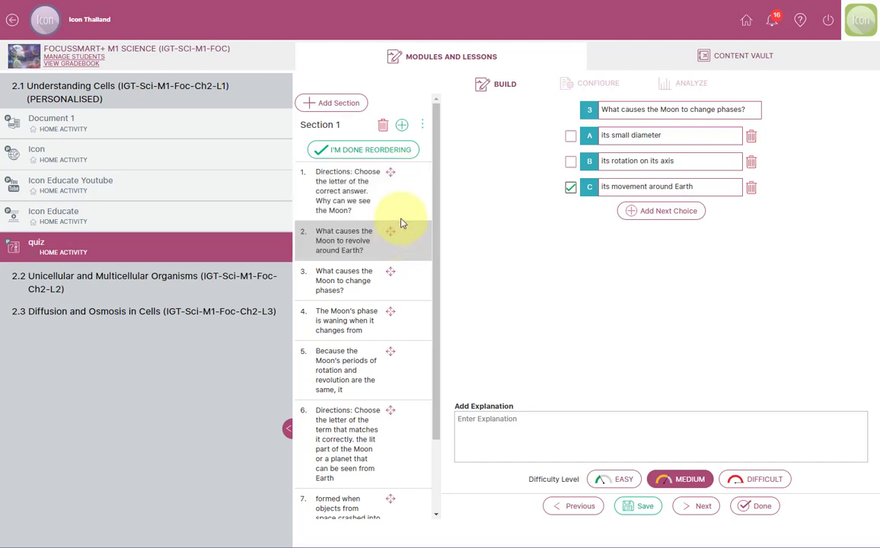
{"action": "left_click", "coordinate": [381, 149]}
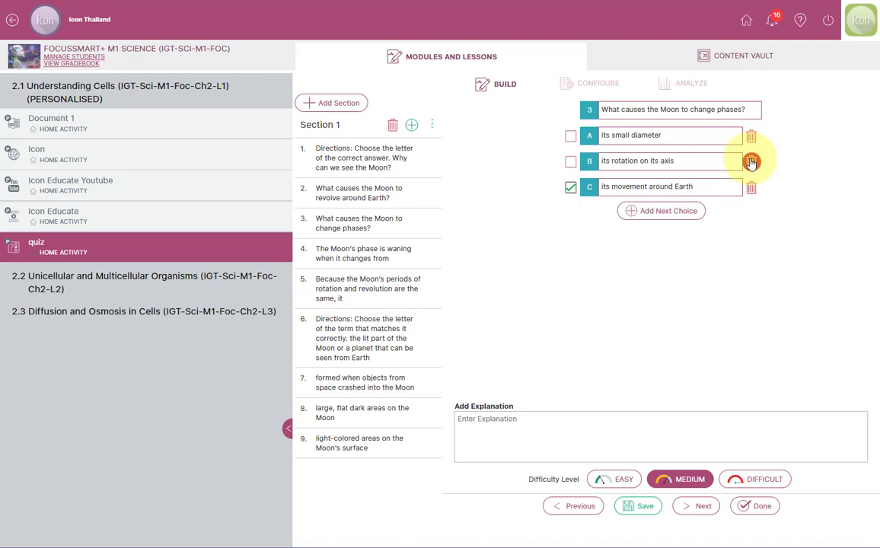
Step: Save the imported questions and open the quiz's configuration settings
{"action": "left_click", "coordinate": [516, 443]}
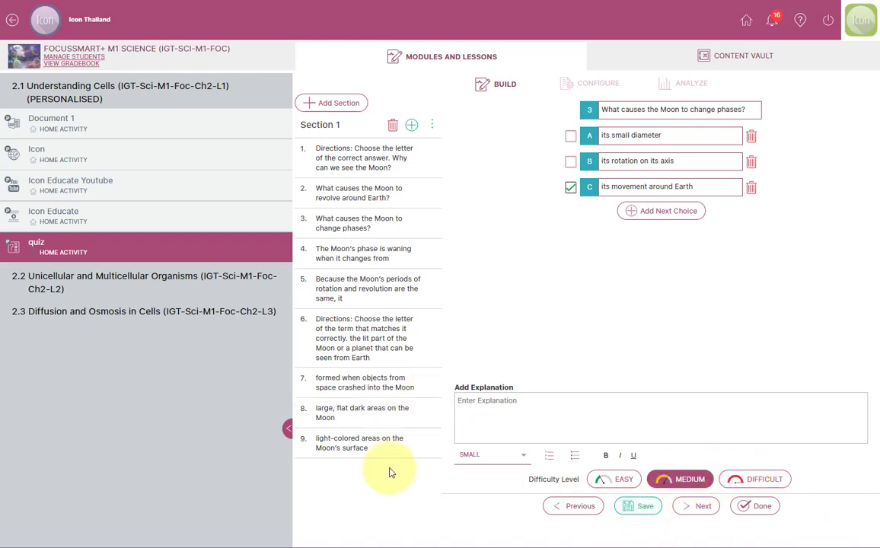
{"action": "left_click", "coordinate": [642, 510]}
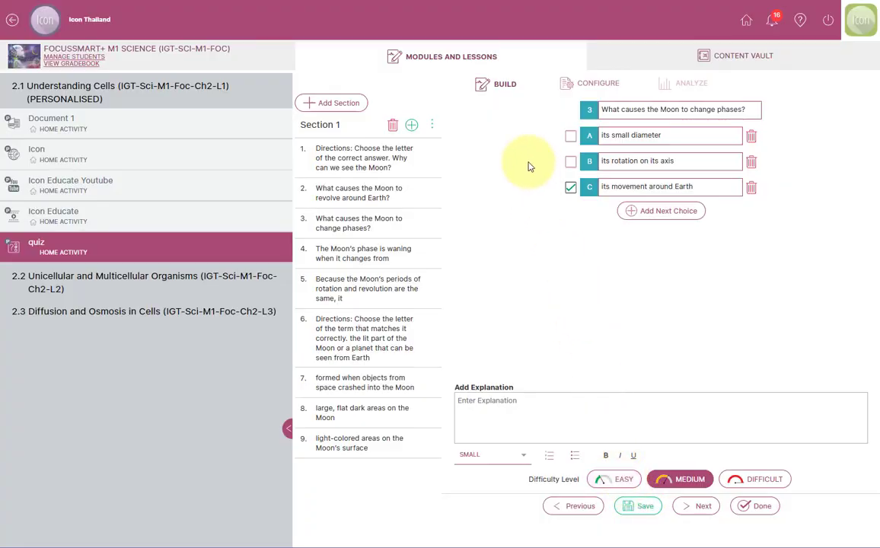
{"action": "left_click", "coordinate": [584, 86]}
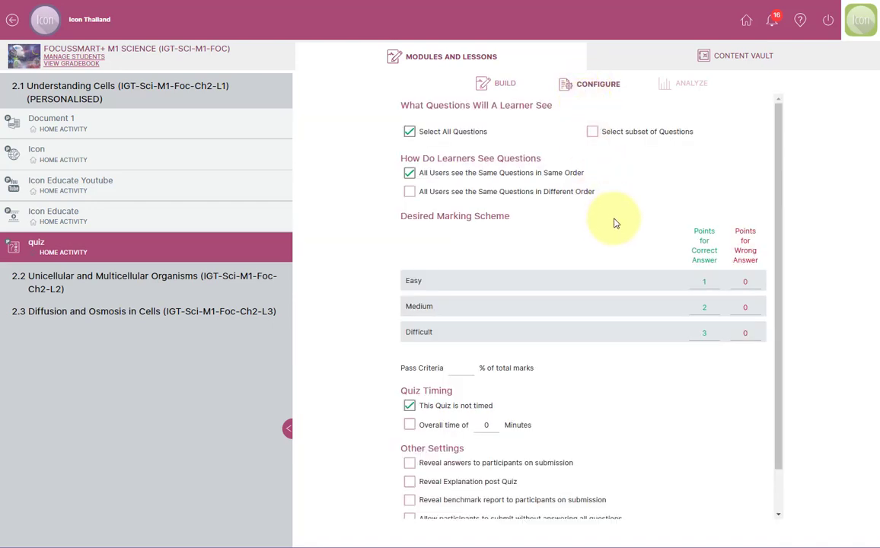
Step: Set the quiz so that all users see the same questions in different order, keeping all questions selected
{"action": "left_click", "coordinate": [592, 131]}
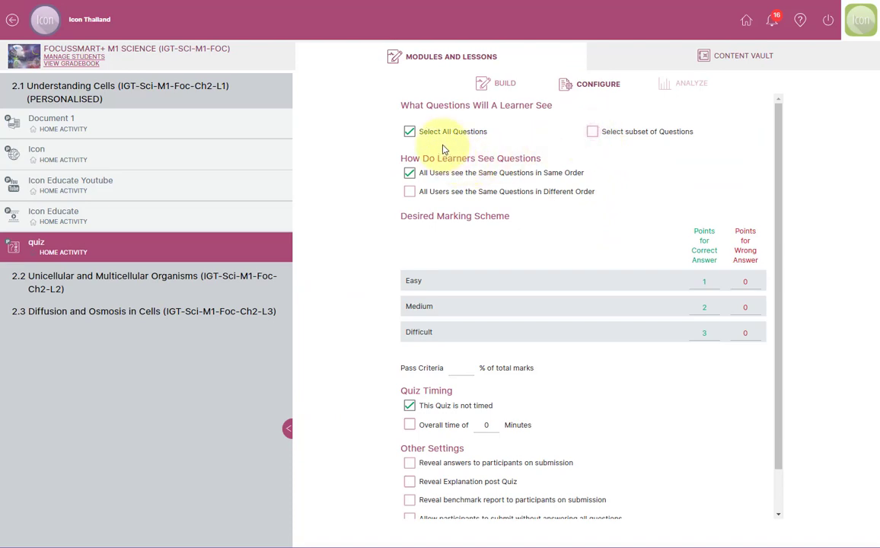
{"action": "left_click", "coordinate": [412, 191]}
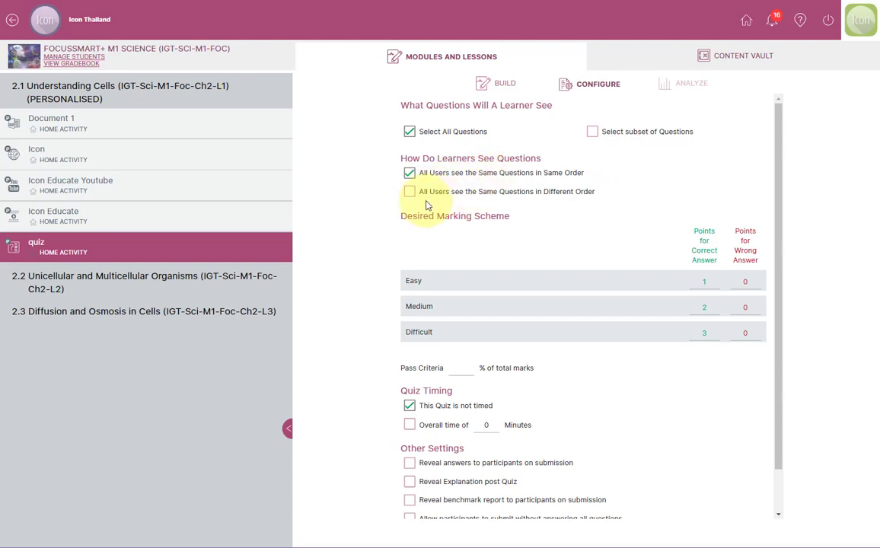
{"action": "left_click", "coordinate": [410, 192]}
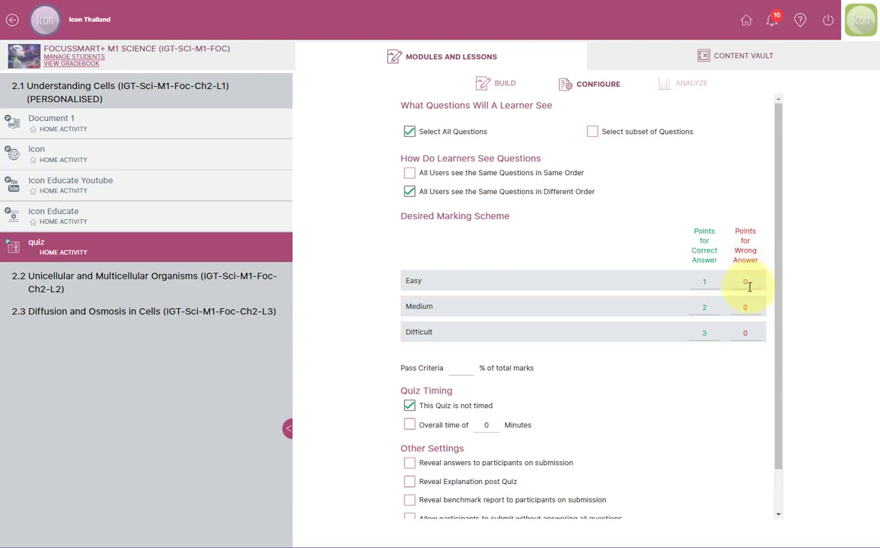
Step: Enable revealing answers to participants on submission, leaving submission without answering all questions disallowed
{"action": "scroll", "coordinate": [564, 479], "scroll_direction": "down", "scroll_amount": 2}
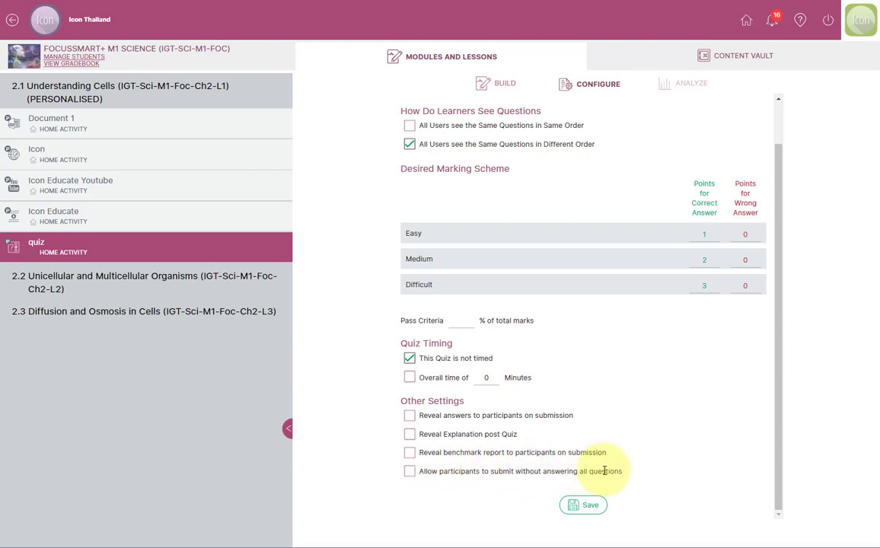
{"action": "left_click", "coordinate": [412, 473]}
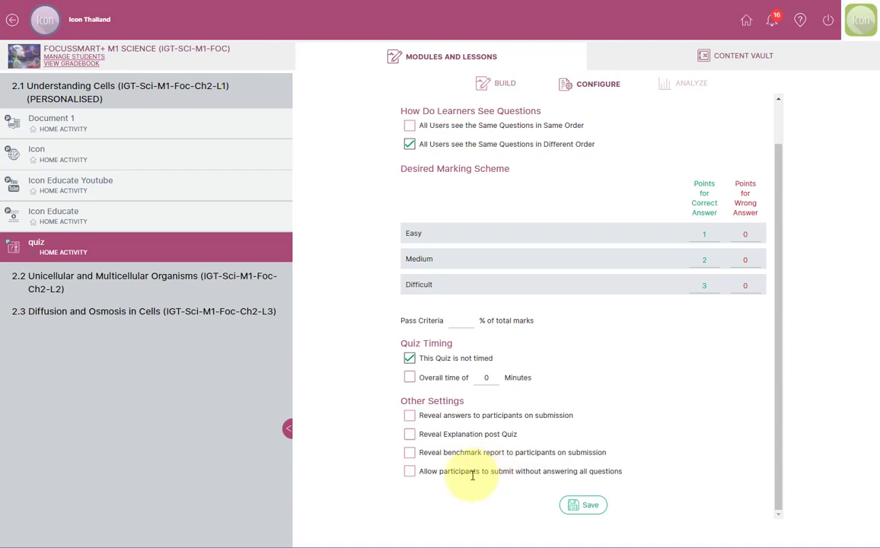
{"action": "left_click", "coordinate": [409, 472]}
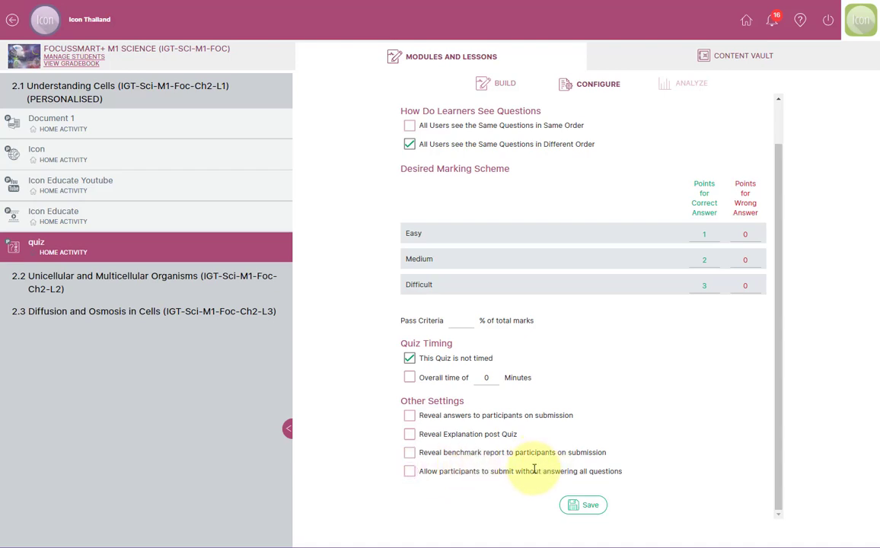
{"action": "scroll", "coordinate": [529, 487], "scroll_direction": "up", "scroll_amount": 1}
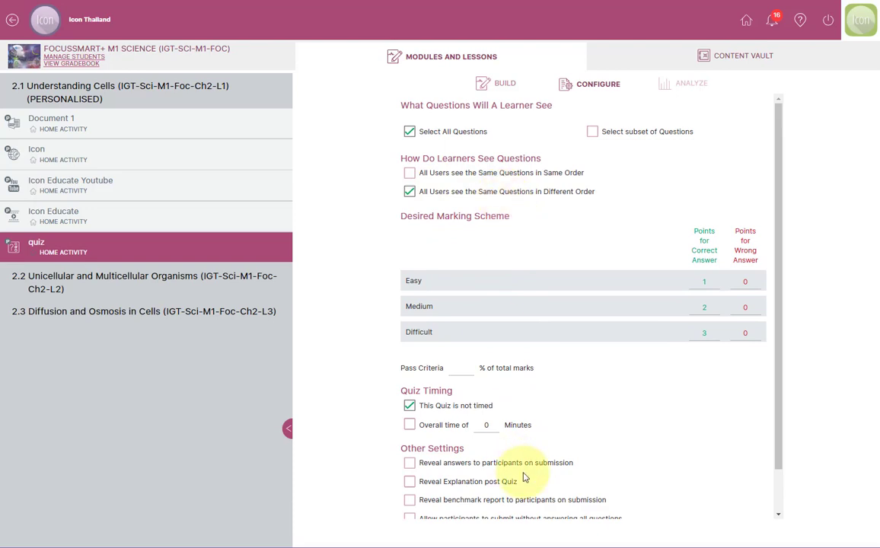
{"action": "scroll", "coordinate": [527, 475], "scroll_direction": "down", "scroll_amount": 1}
{"action": "left_click", "coordinate": [409, 415]}
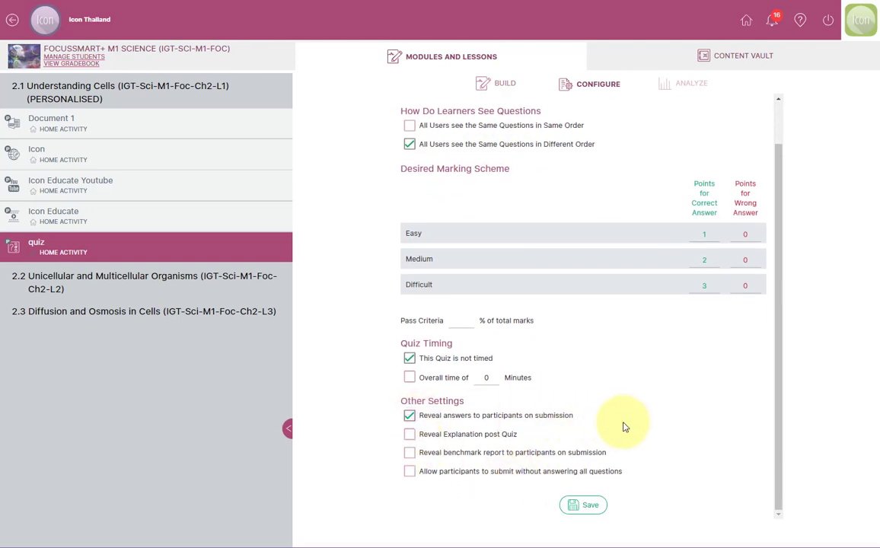
{"action": "scroll", "coordinate": [621, 481], "scroll_direction": "up", "scroll_amount": 1}
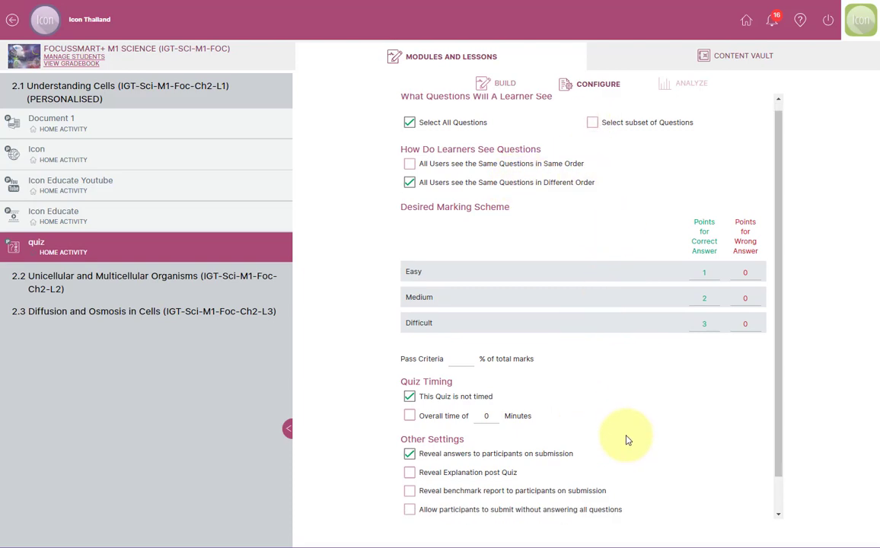
Step: Set the quiz's pass criteria to 50 % of total marks, then save and finish the configuration
{"action": "scroll", "coordinate": [626, 494], "scroll_direction": "down", "scroll_amount": 1}
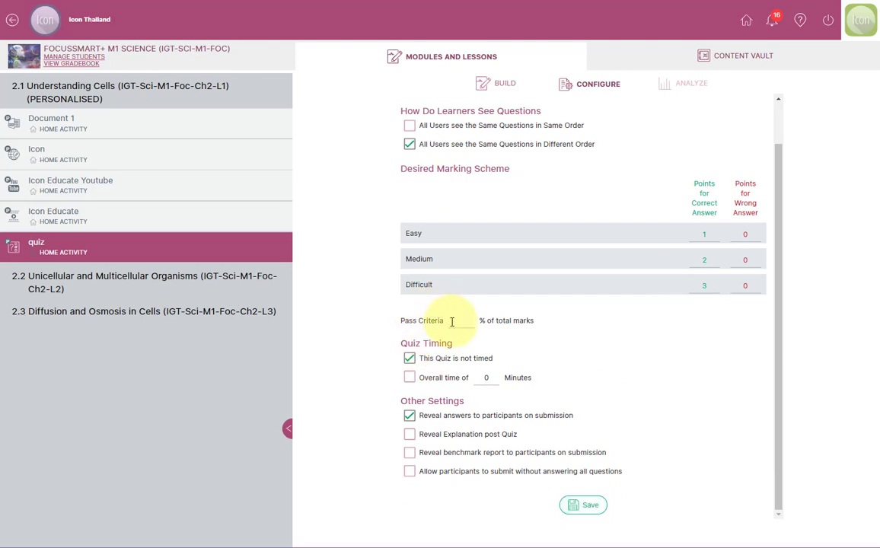
{"action": "type", "text": "50"}
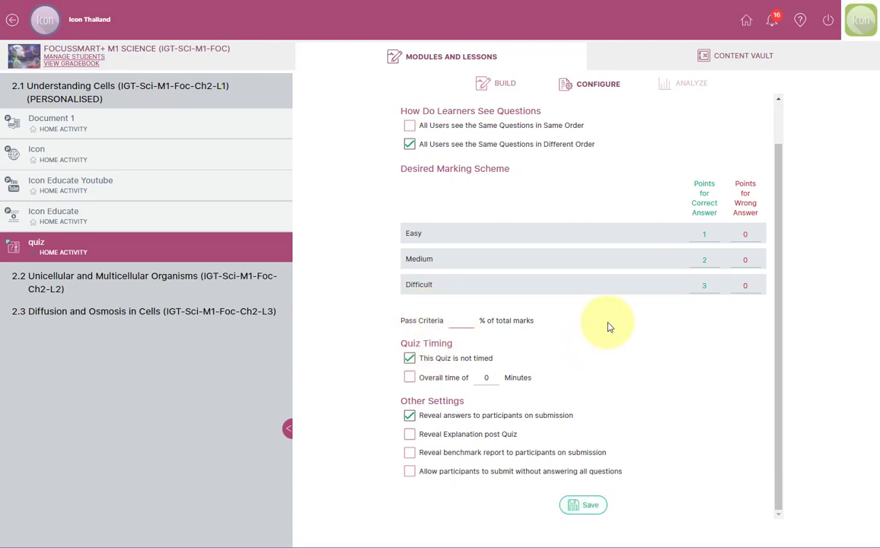
{"action": "left_click", "coordinate": [591, 512]}
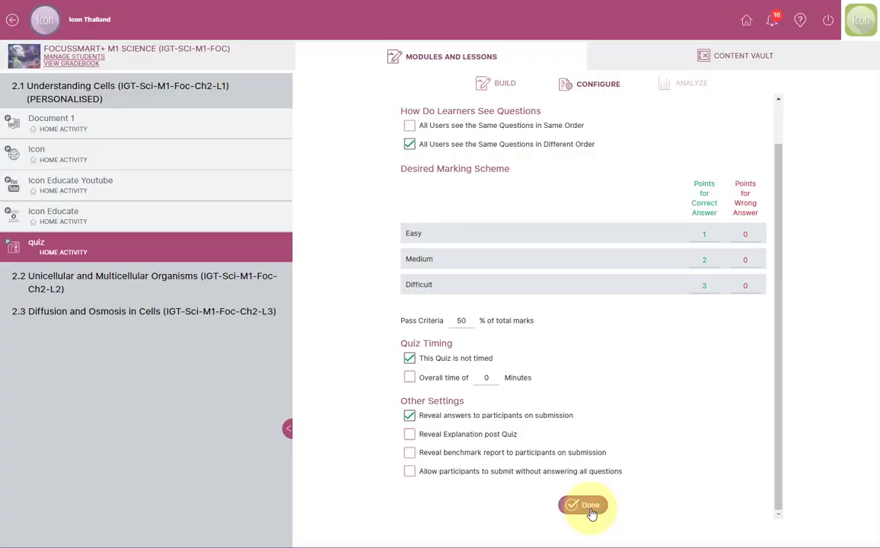
{"action": "left_click", "coordinate": [592, 512]}
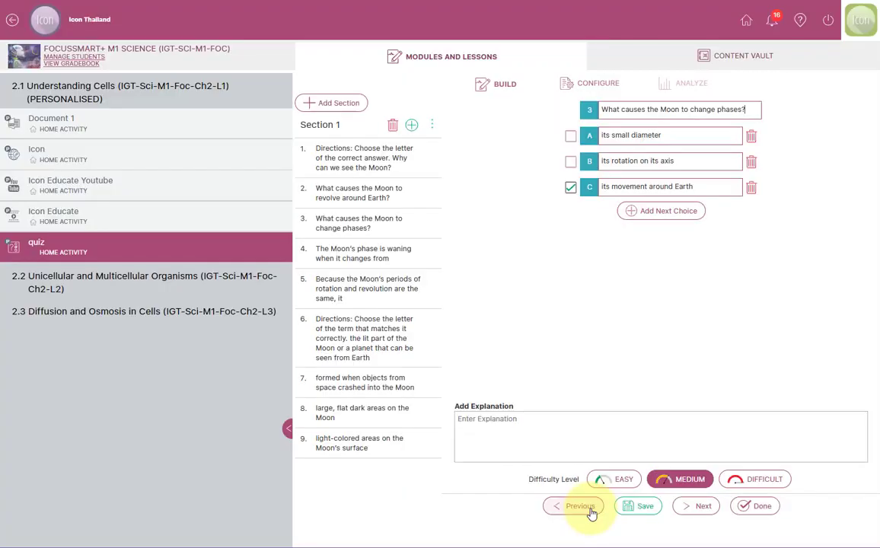
Step: Save the quiz's questions and finish building to return to the module's lesson plan
{"action": "left_click", "coordinate": [638, 509]}
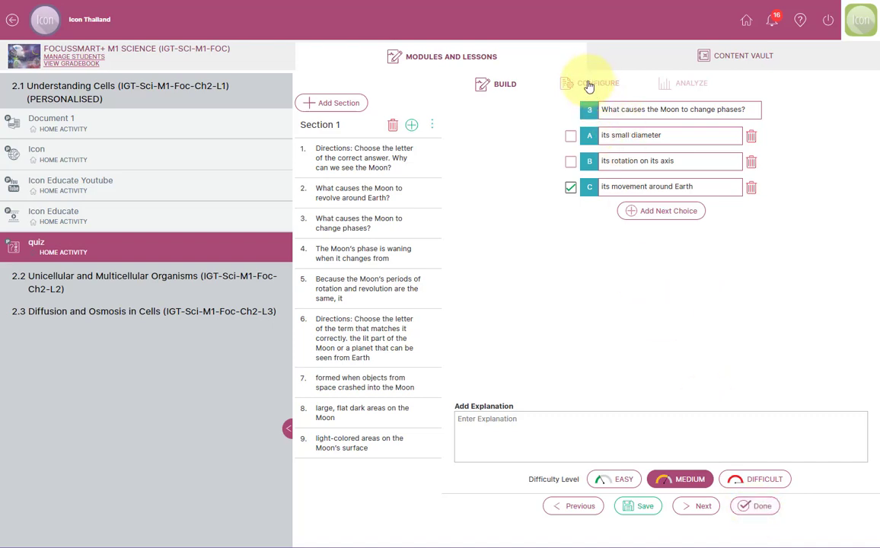
{"action": "left_click", "coordinate": [761, 516]}
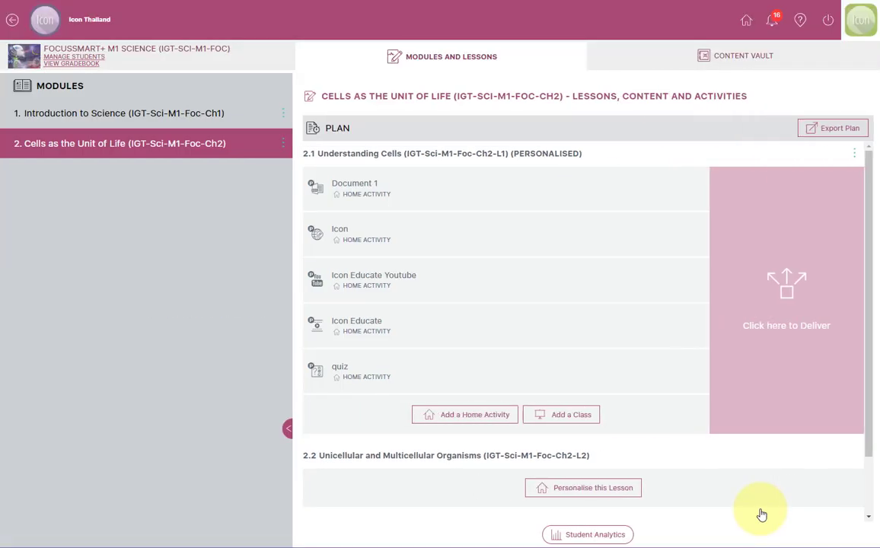
Step: Reopen the quiz home activity from the Understanding Cells lesson, save it again and finish editing
{"action": "left_click", "coordinate": [430, 378]}
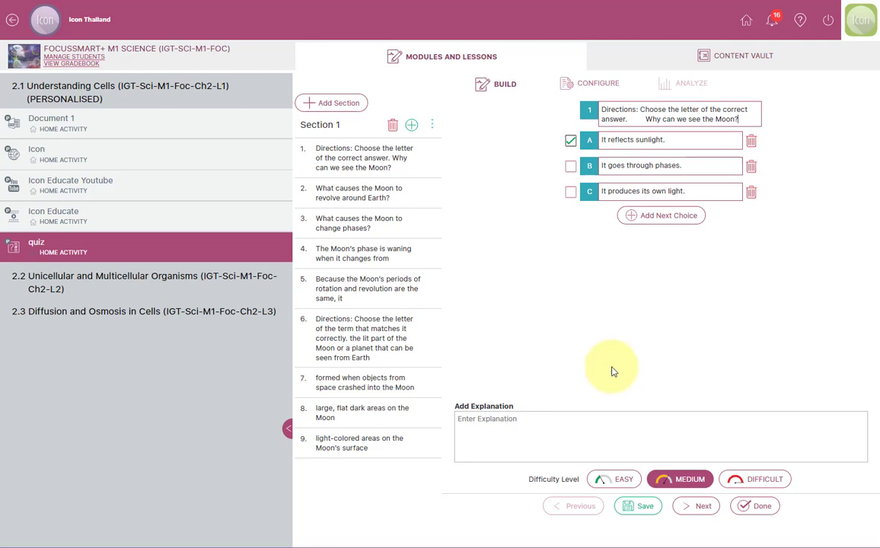
{"action": "left_click", "coordinate": [640, 508]}
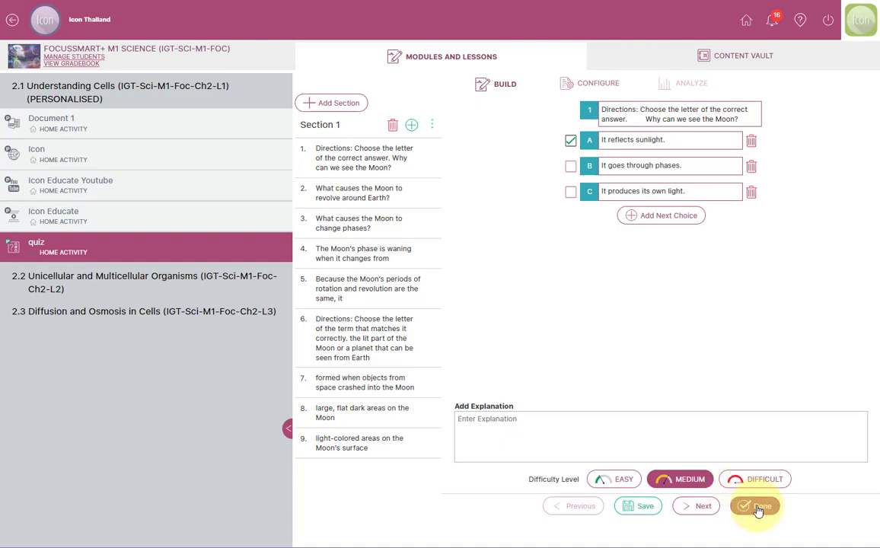
{"action": "left_click", "coordinate": [756, 508]}
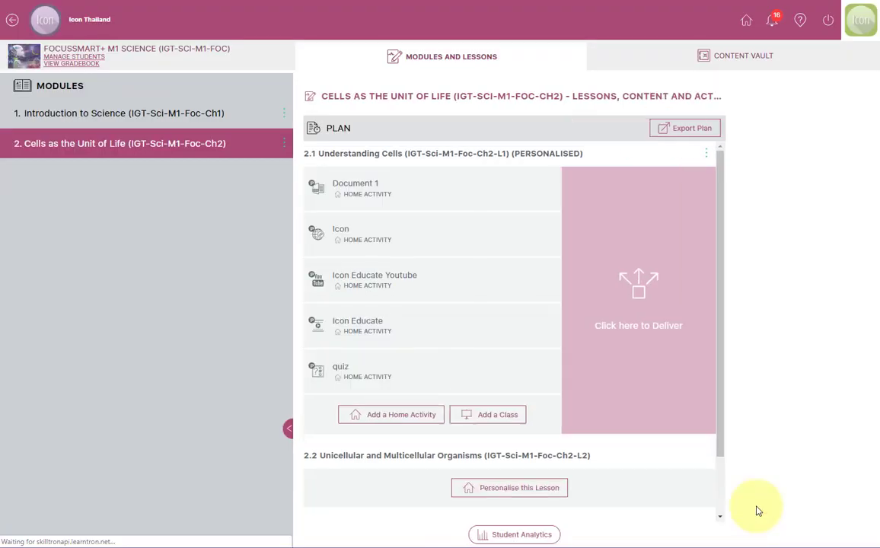